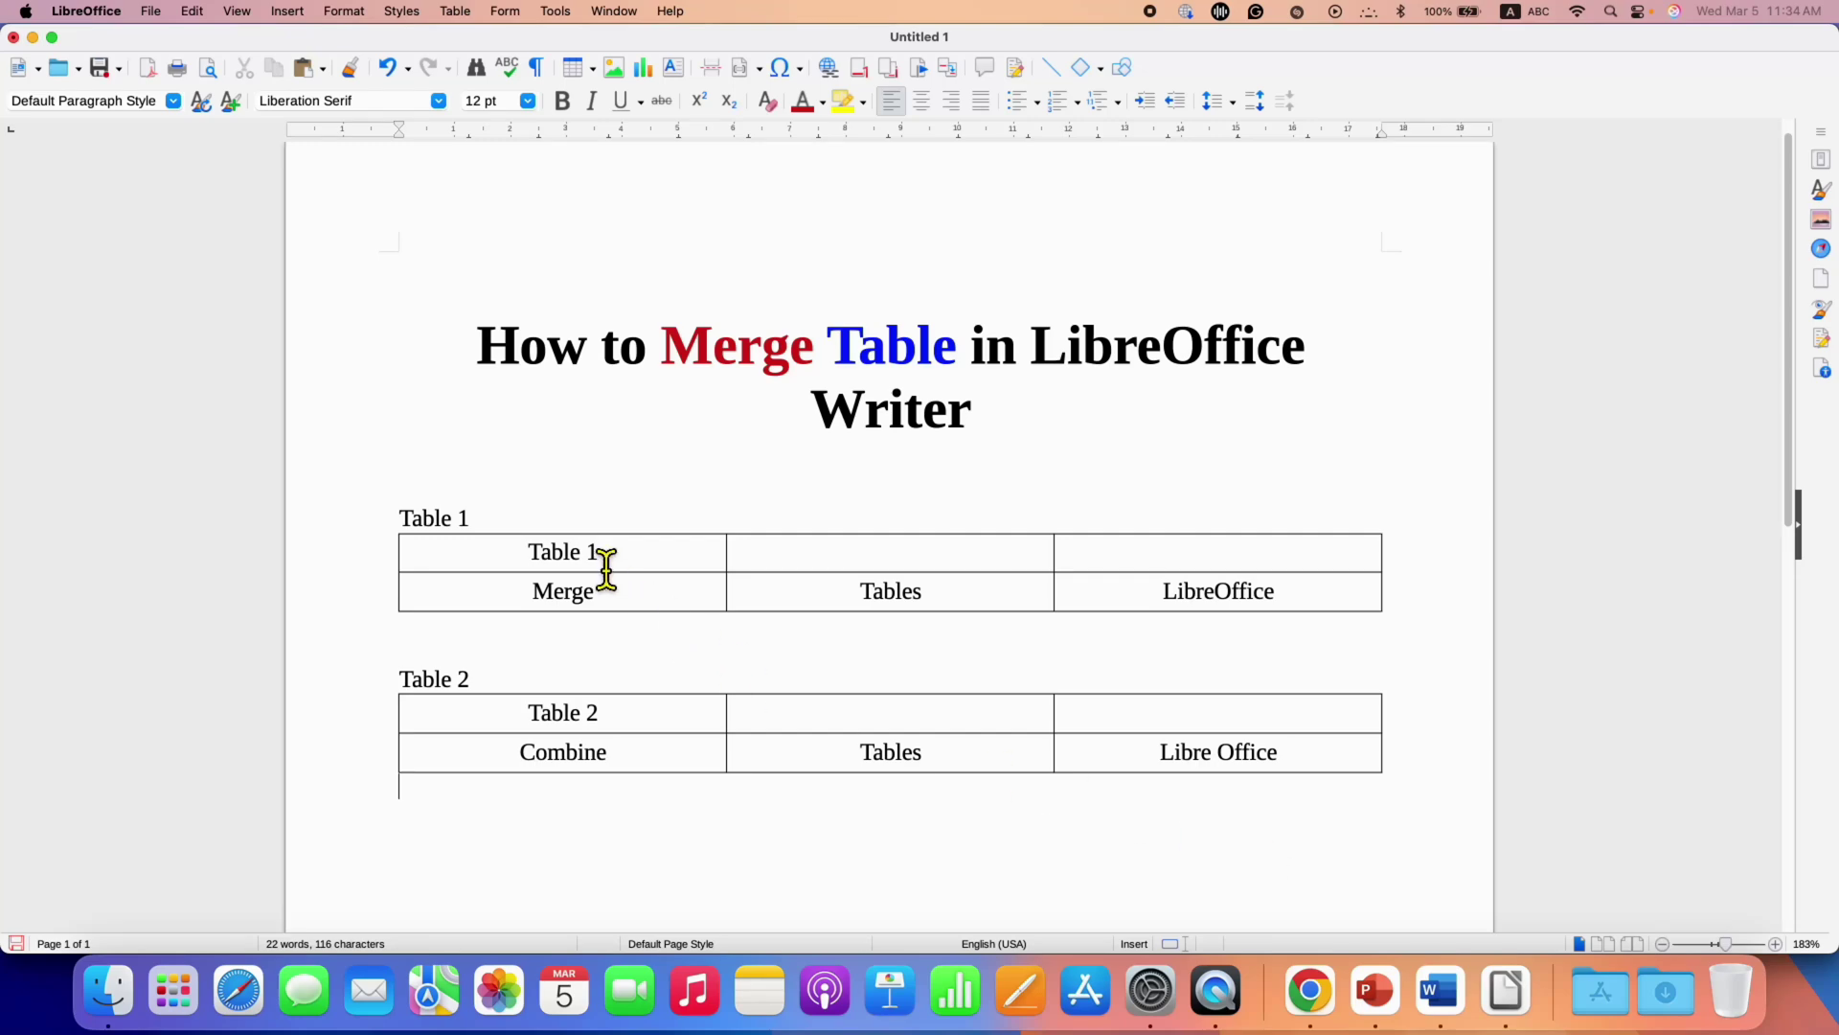
Copy all cells of Table 2 to the clipboard
left_click_drag(529, 553, 623, 593)
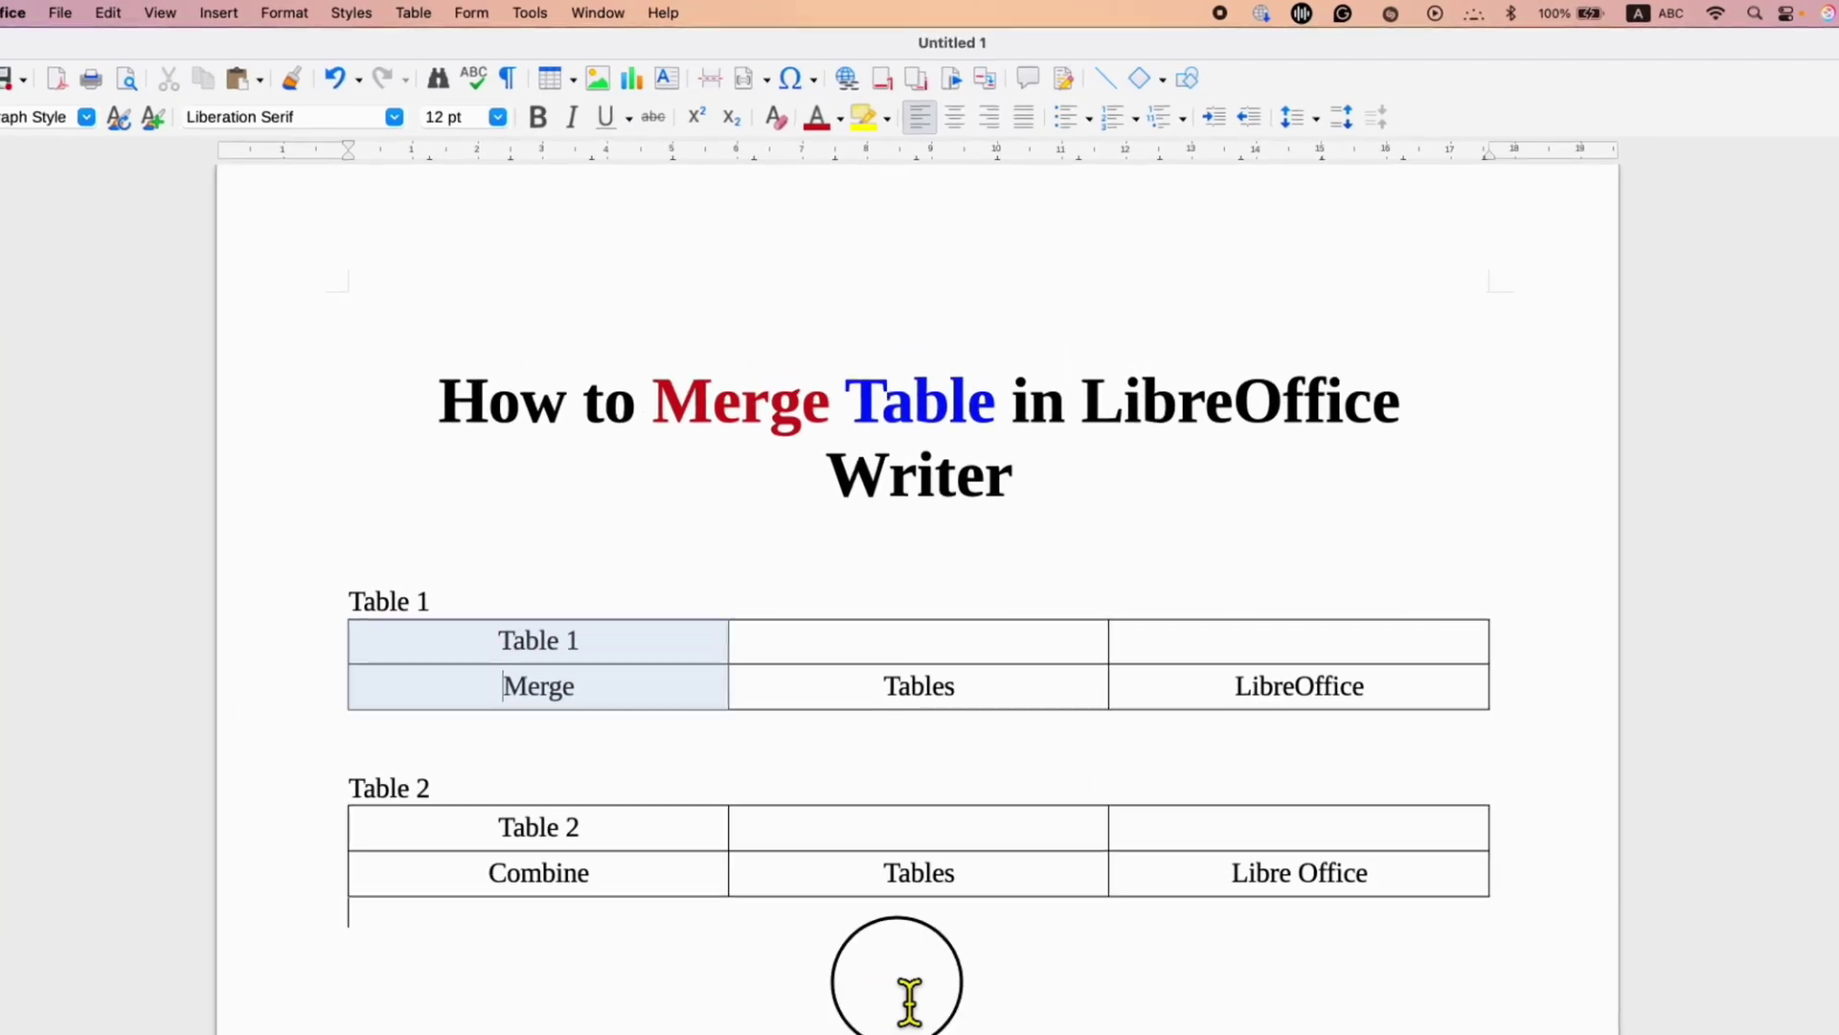
left_click(908, 999)
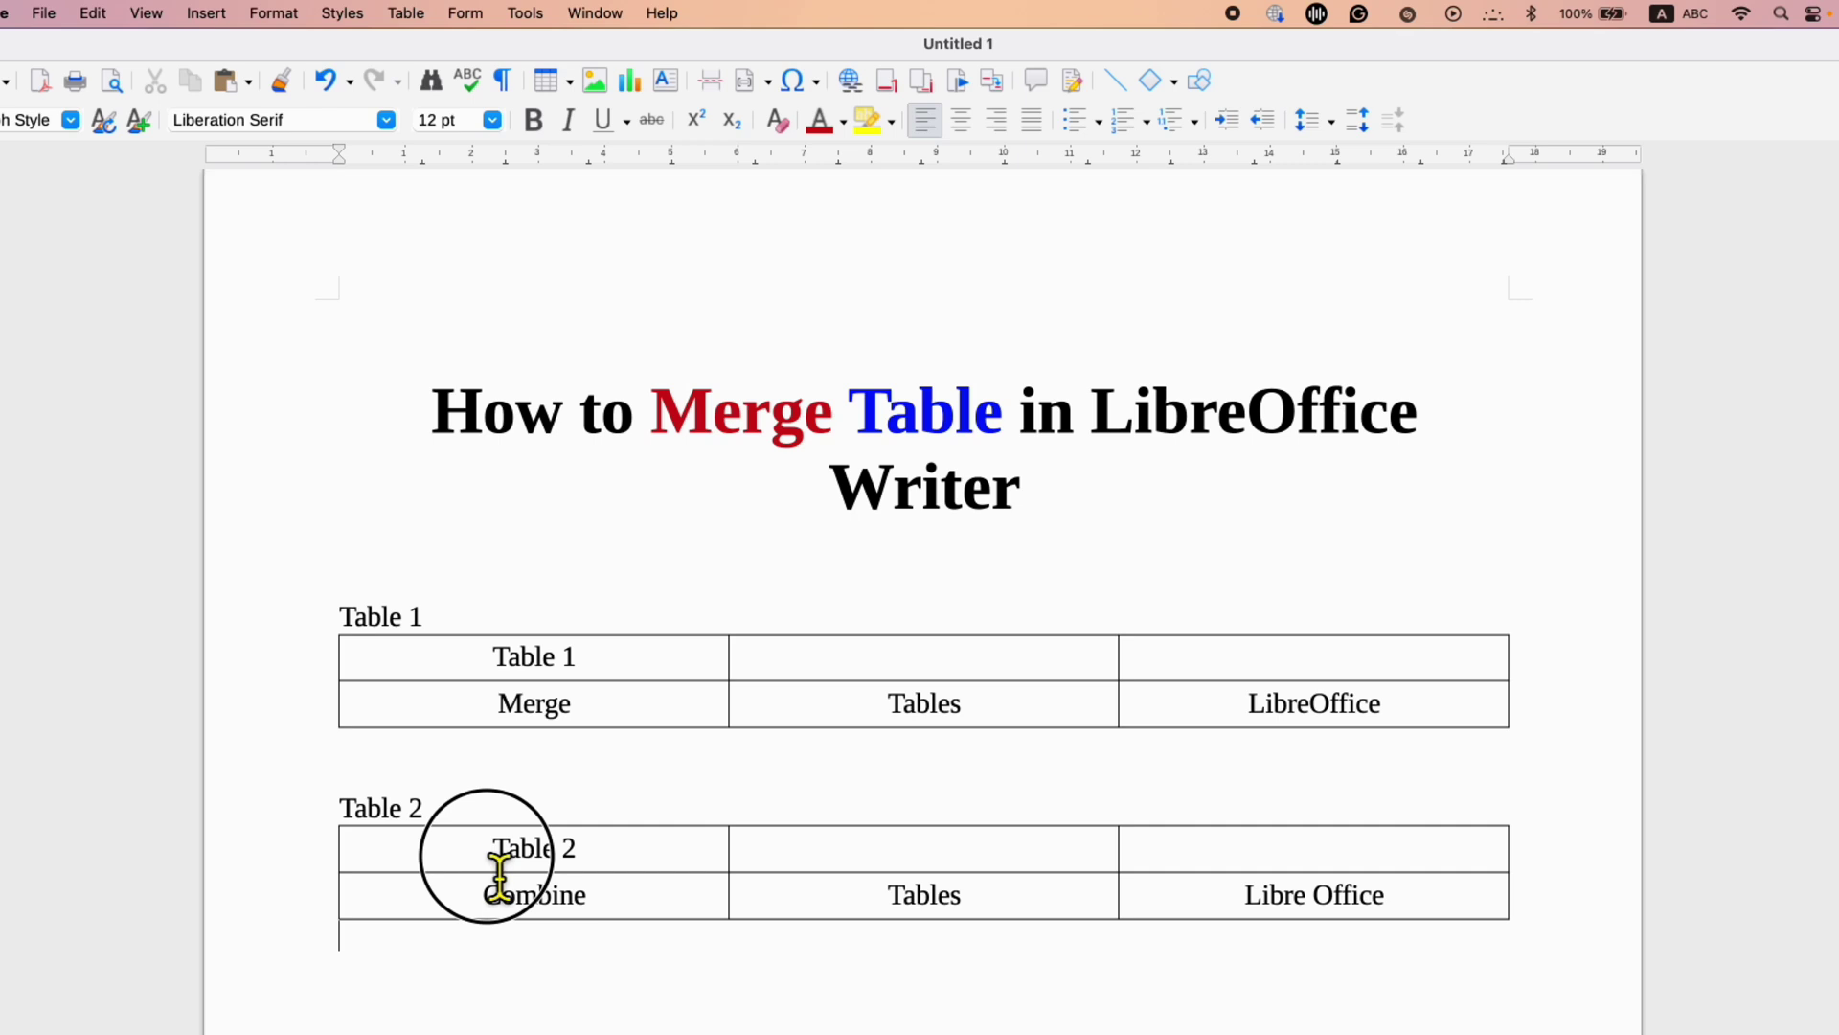
left_click_drag(496, 848, 1250, 905)
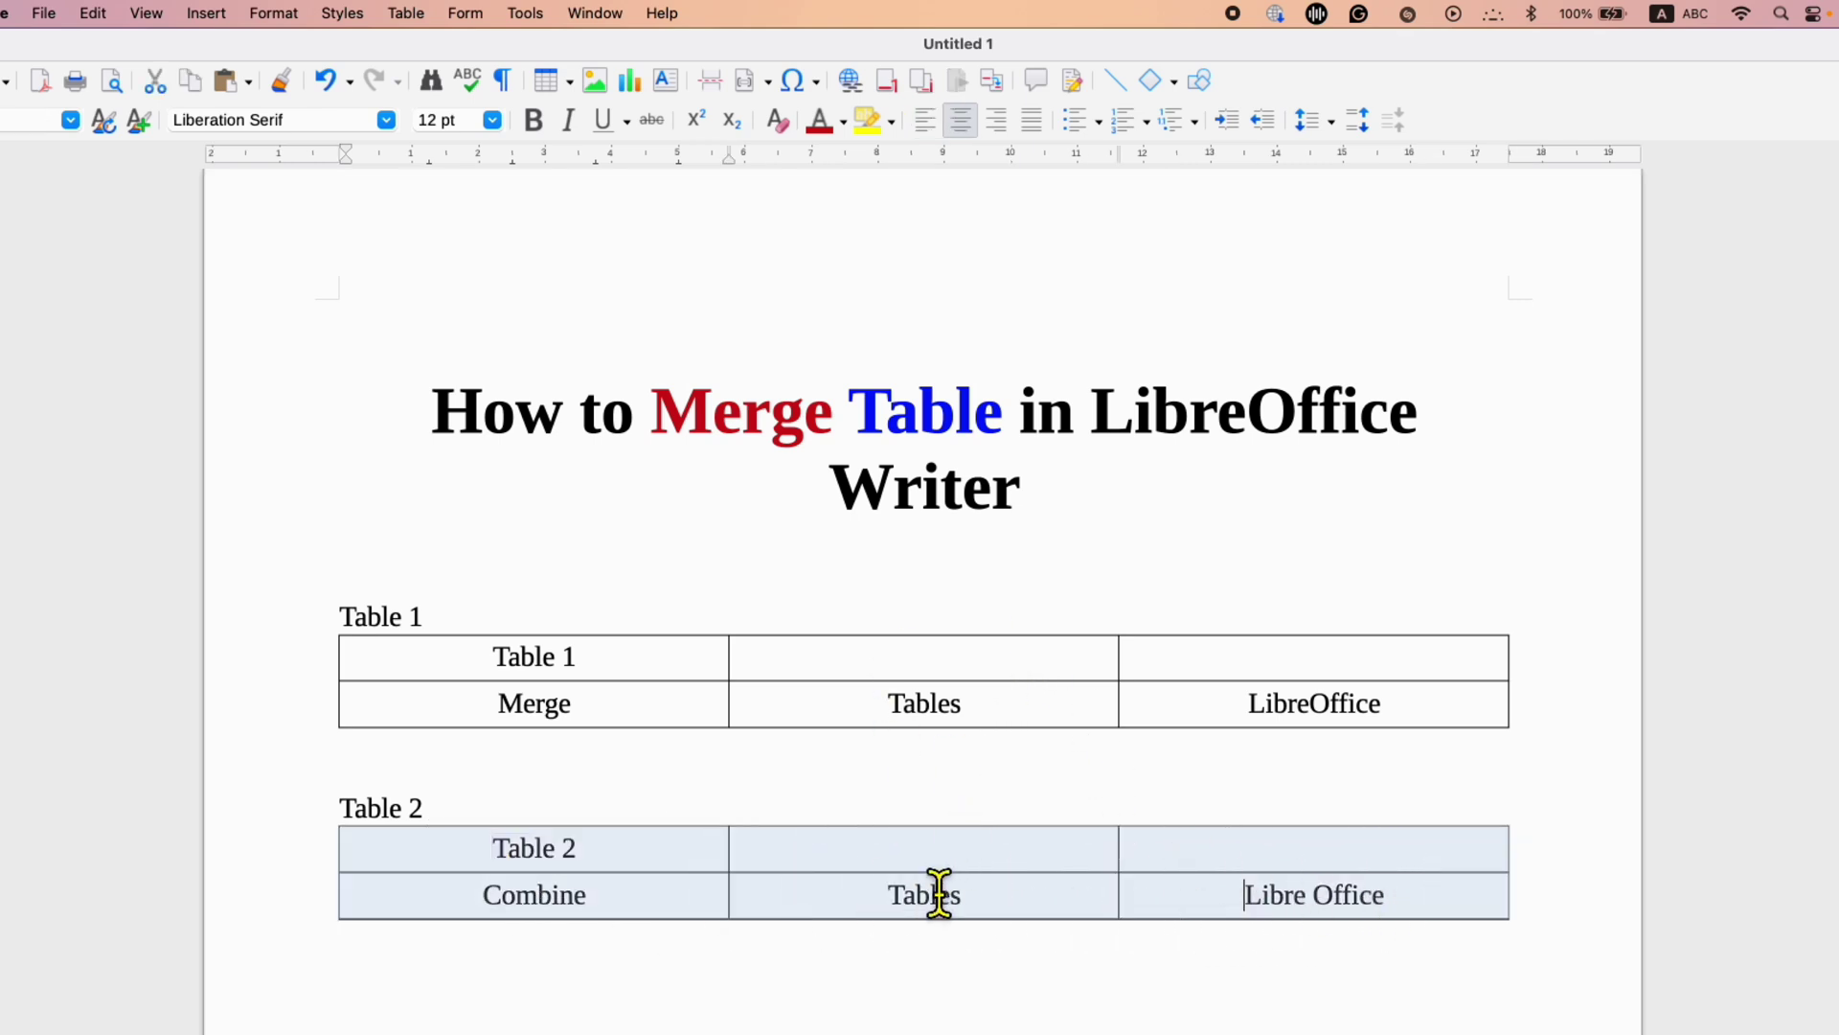
key("ctrl+c")
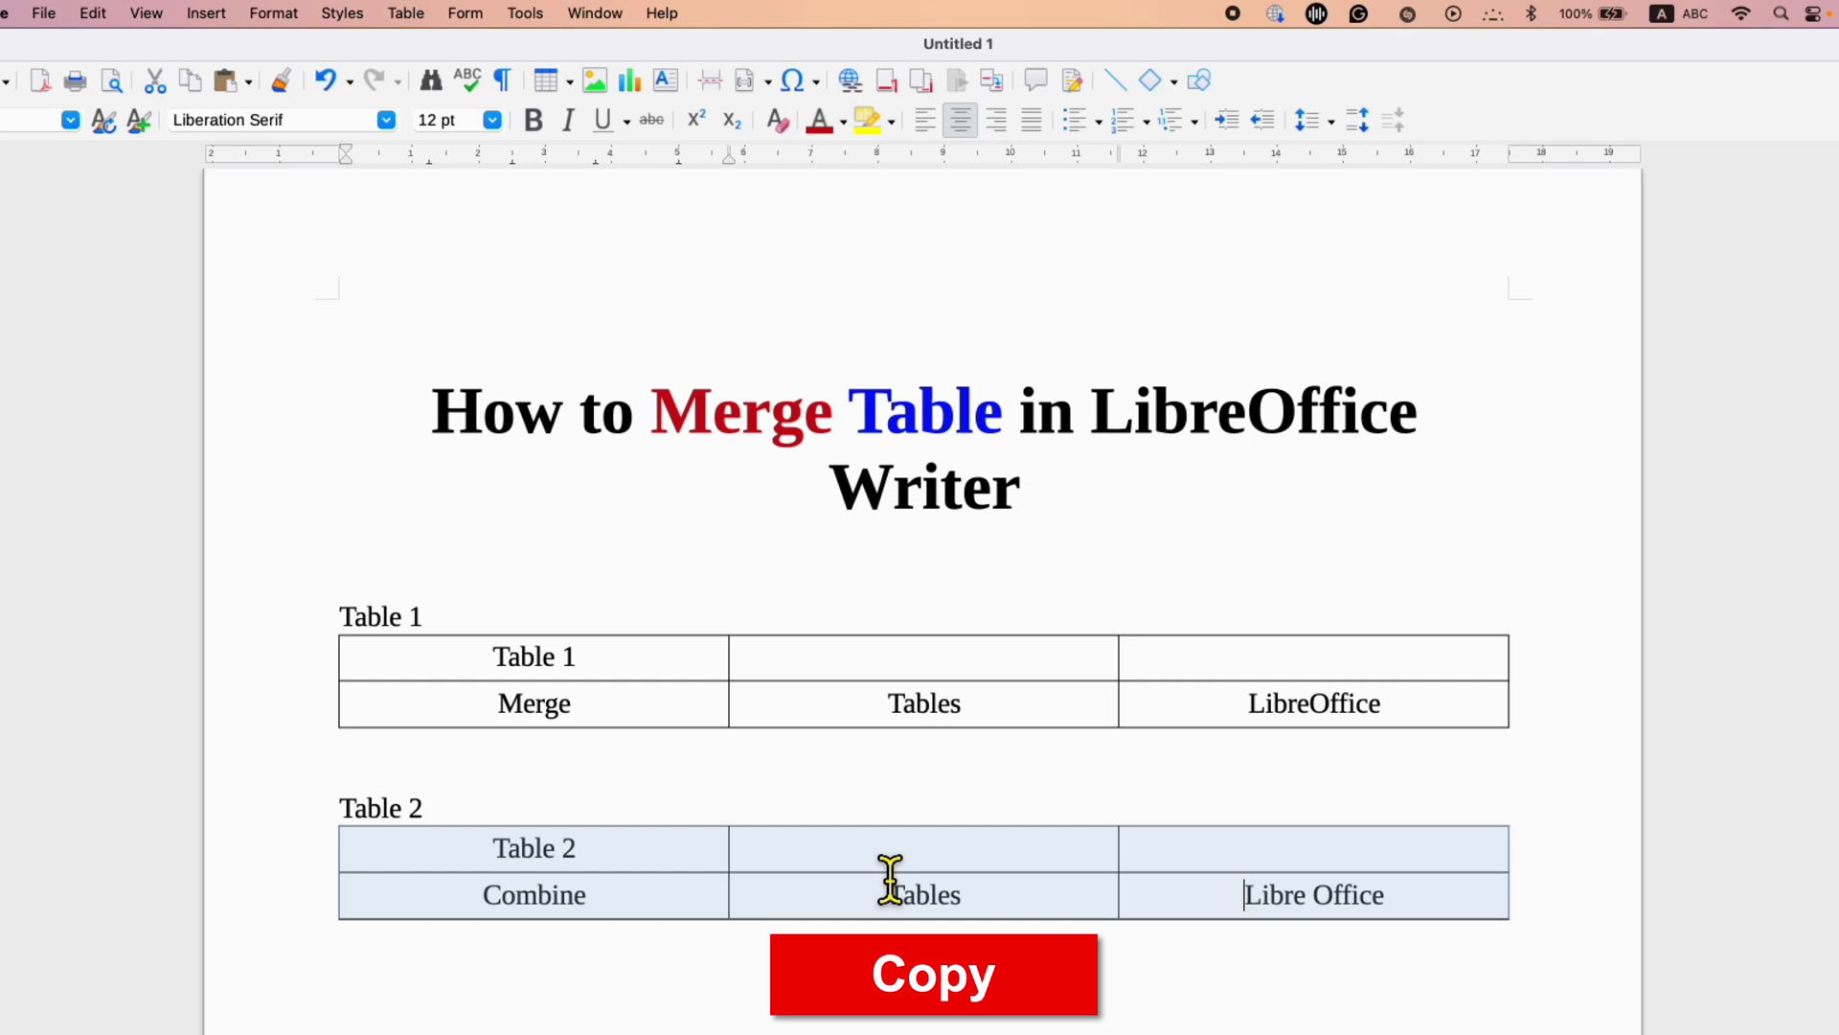
Paste the Table 2 copy between the tables and remove the empty line below Table 1
left_click(439, 762)
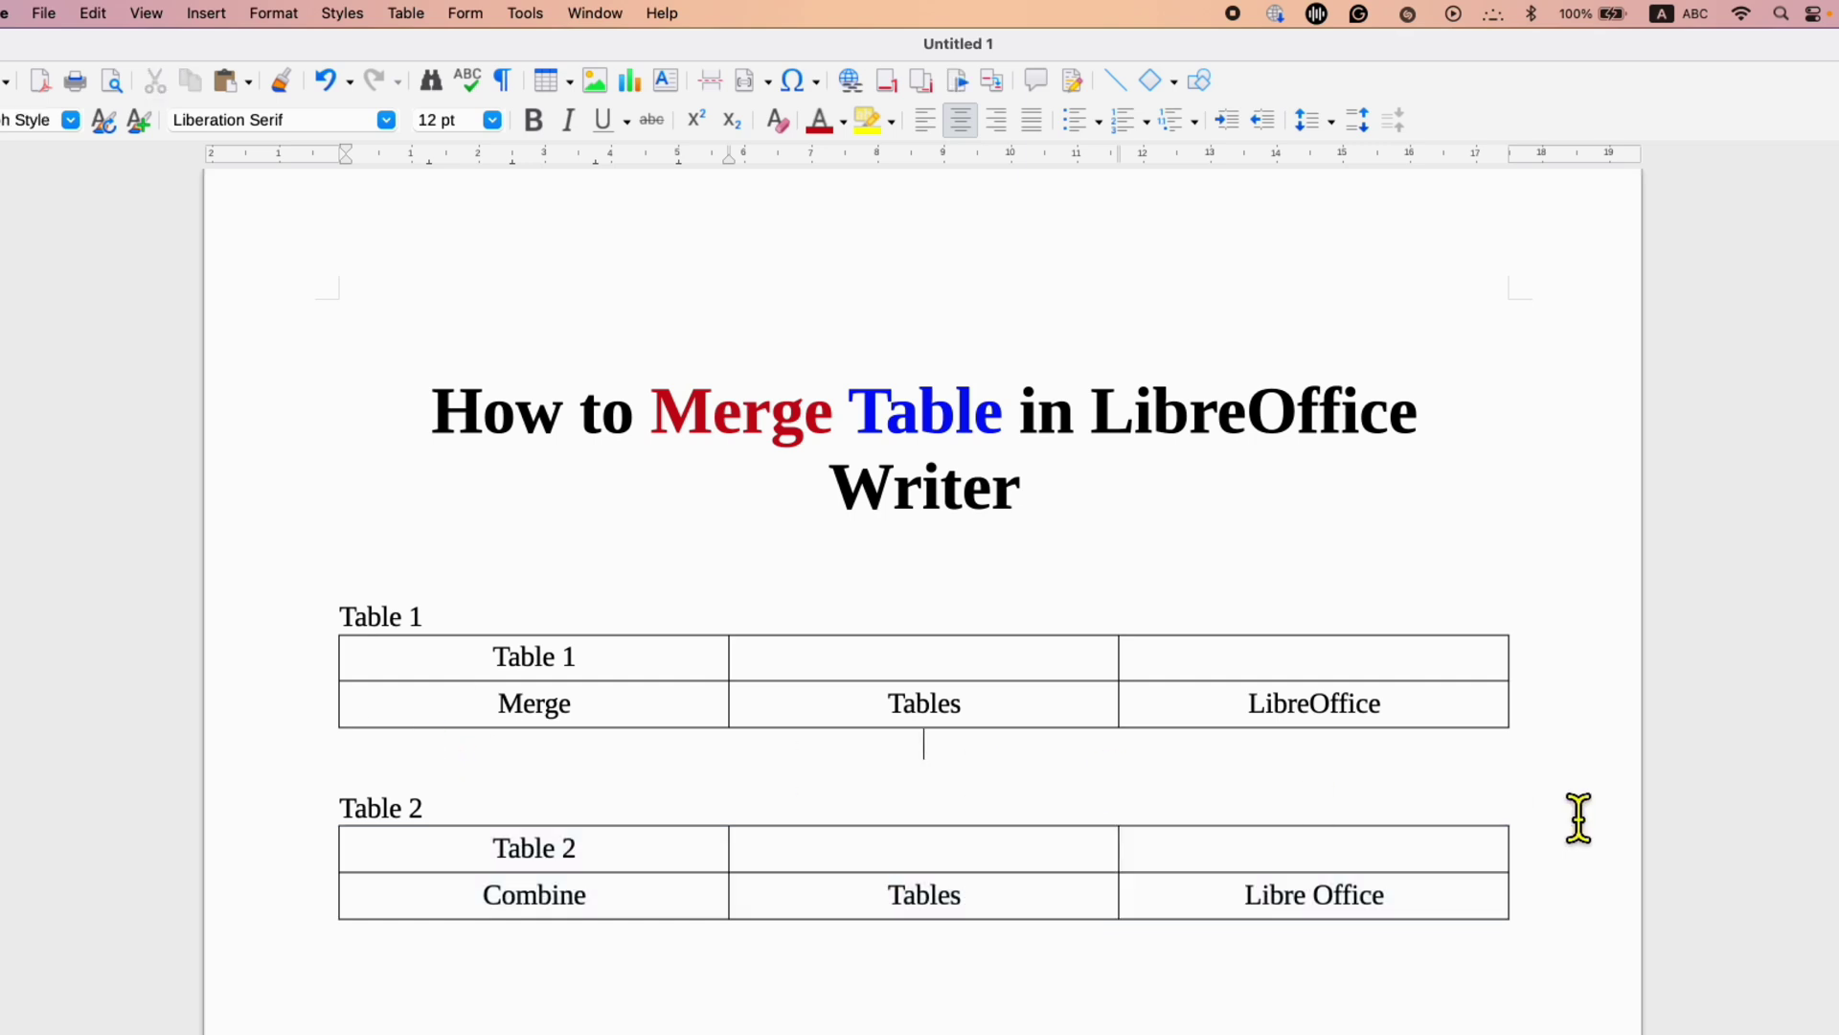
key("ctrl+v")
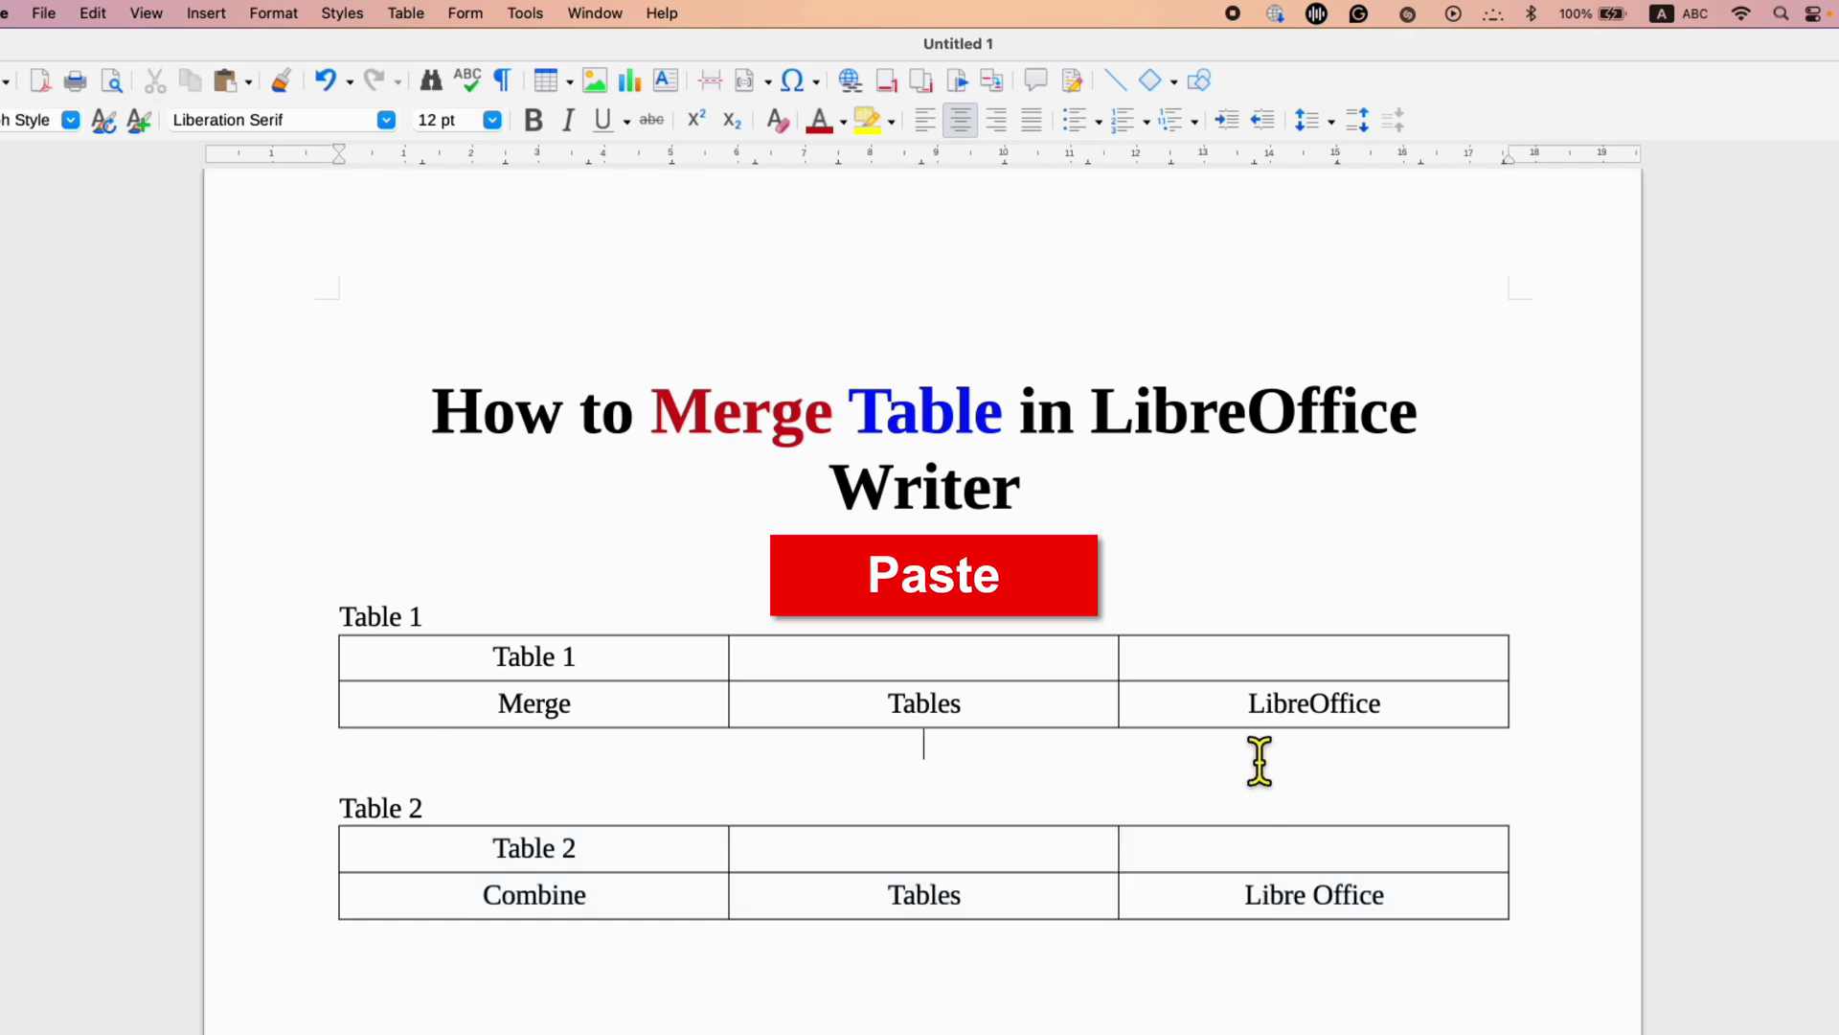
key("ctrl+v")
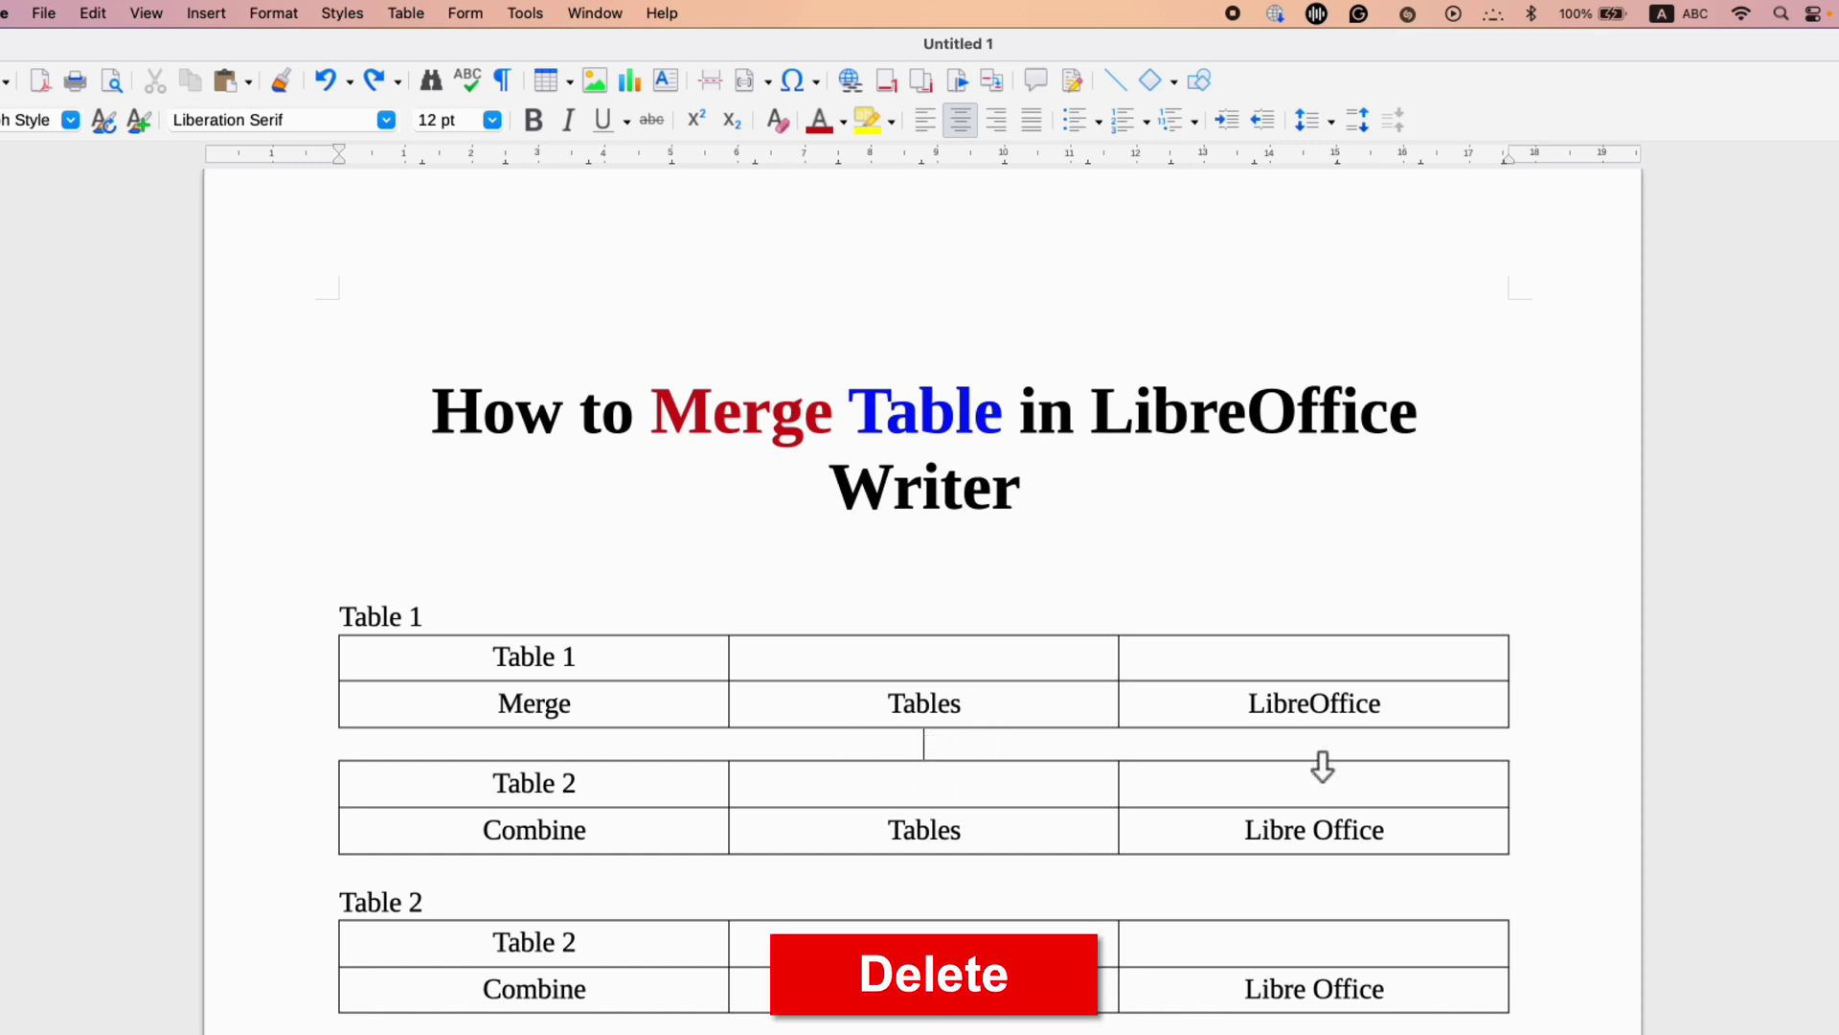
key("BackSpace")
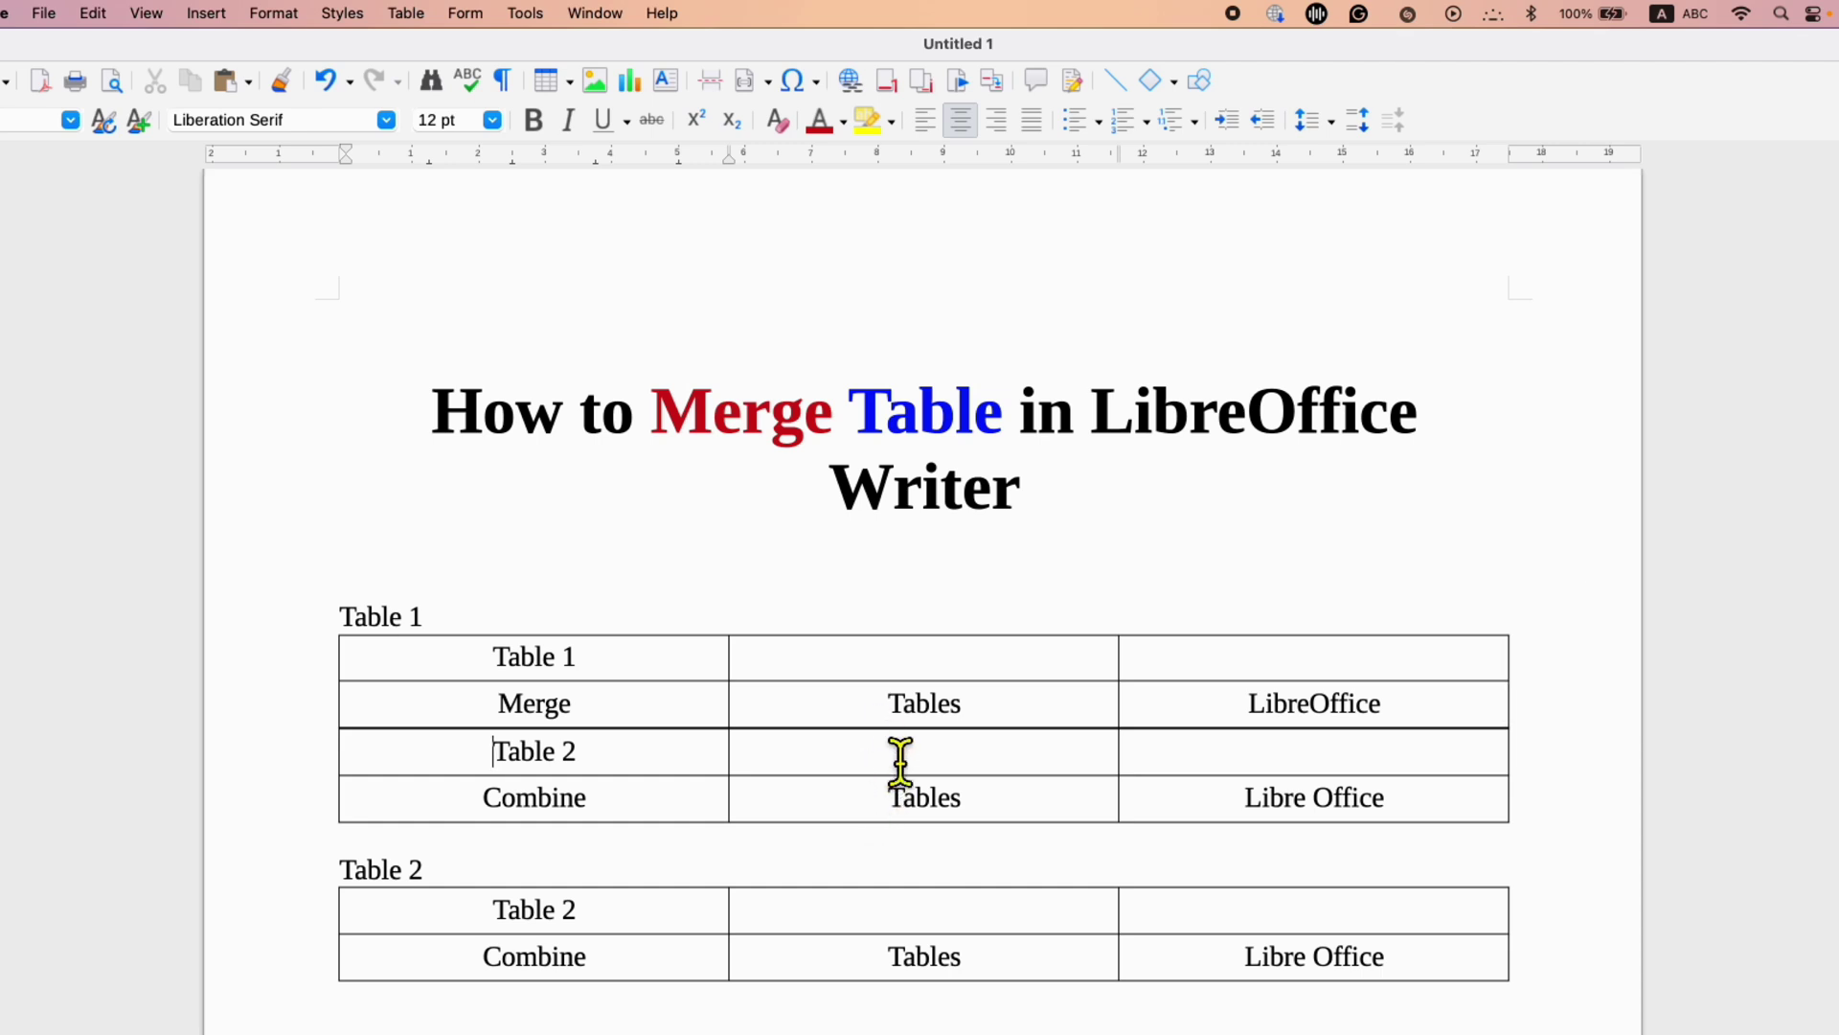
Merge Table 1 with the pasted rows beneath it using Table > Merge Table
left_click(909, 706)
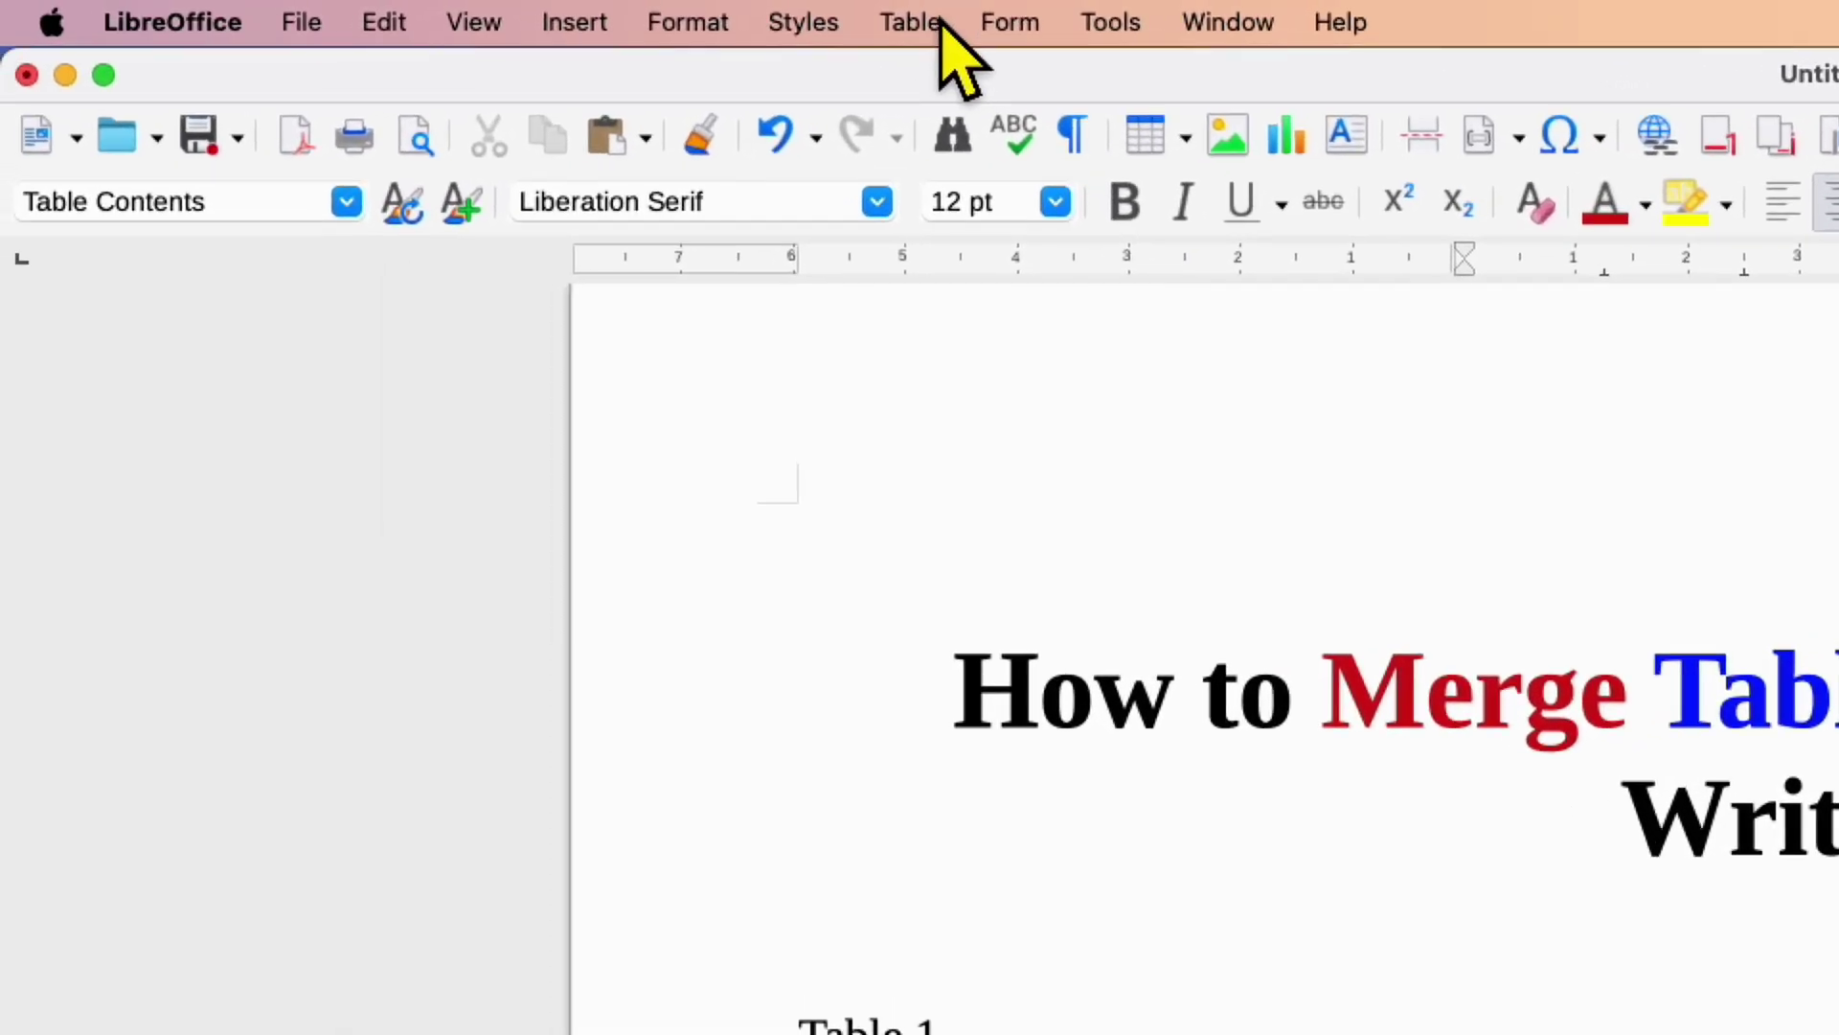
left_click(905, 21)
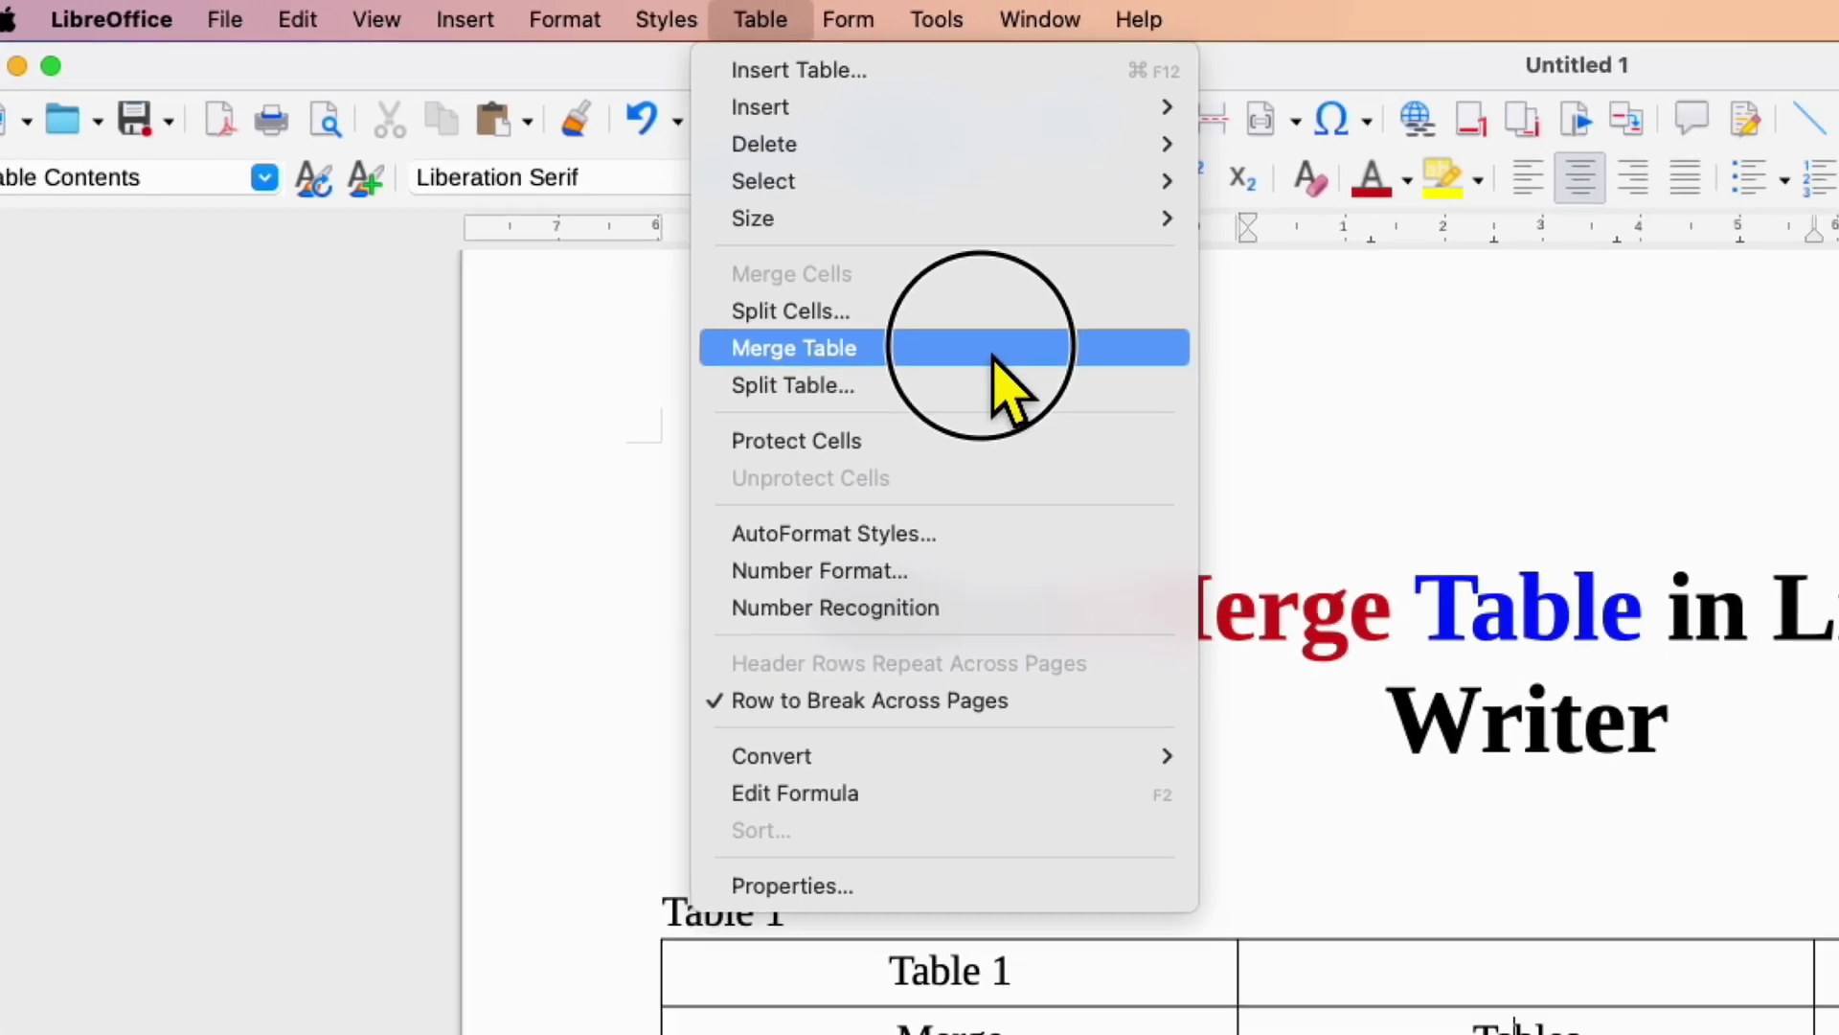
left_click(1178, 402)
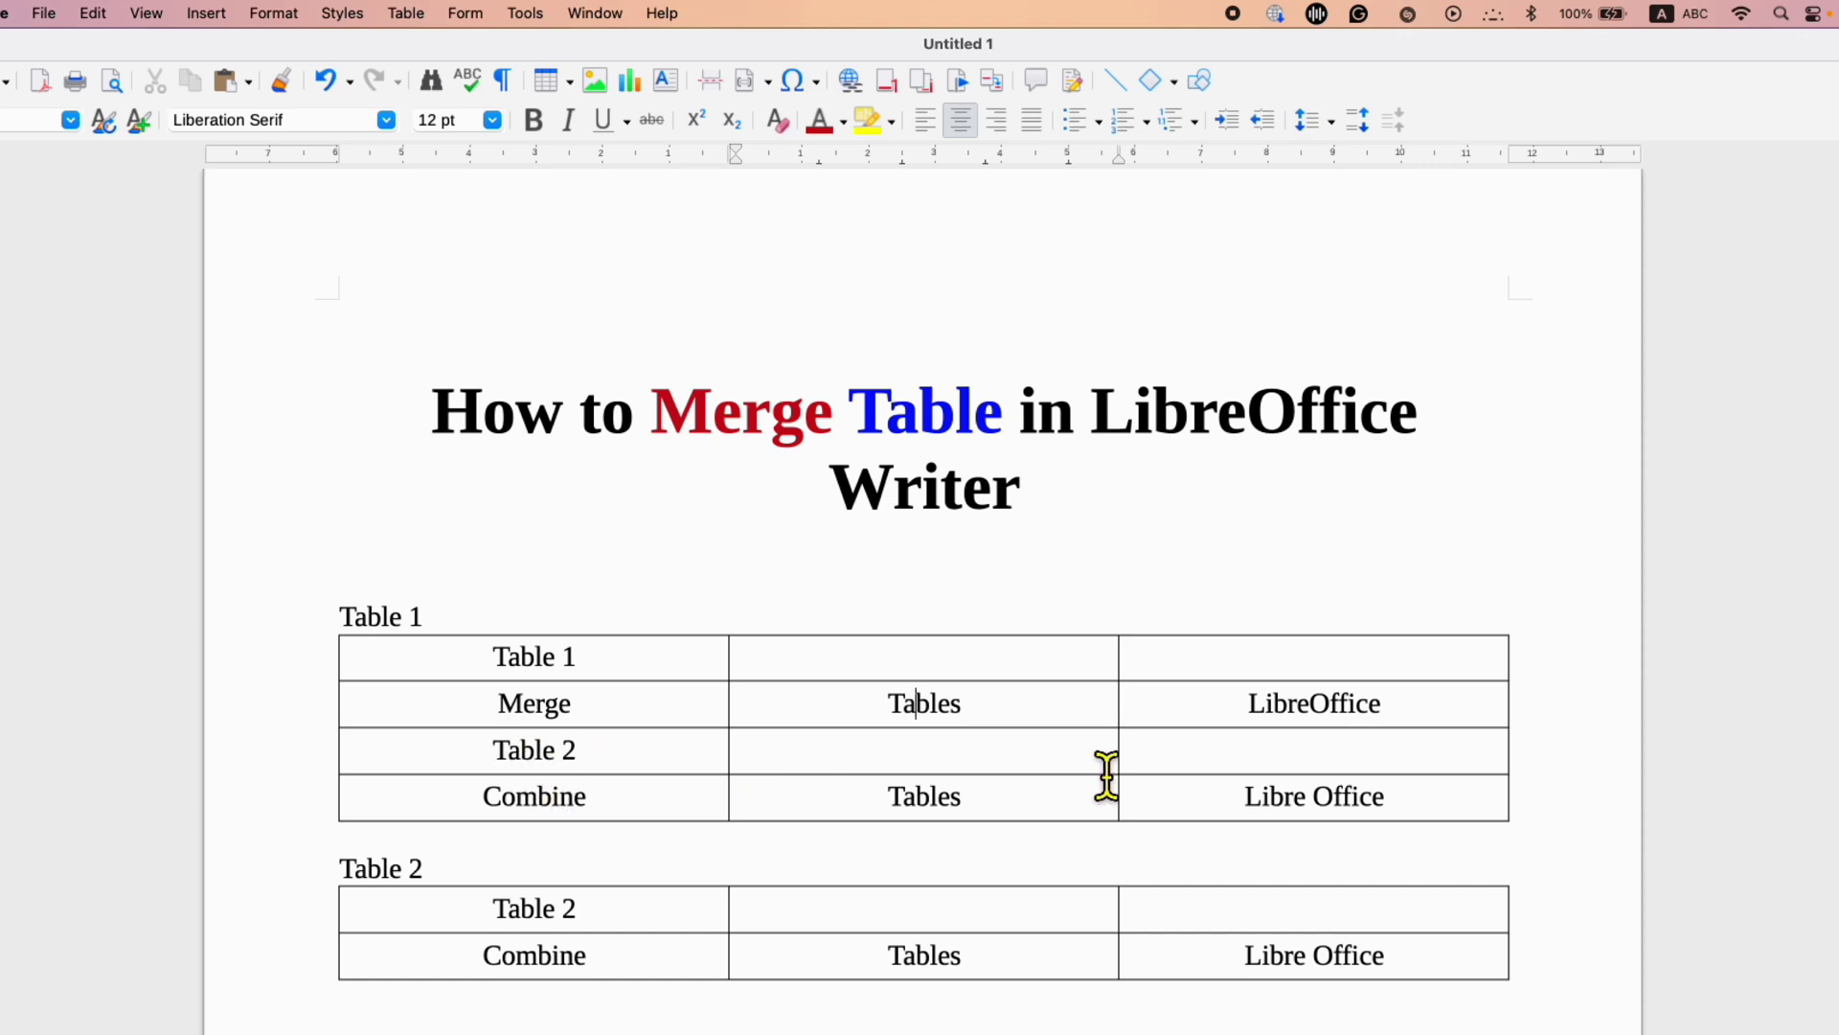
Select all four rows of the merged Table 1, from top-left to bottom-right cell
left_click_drag(468, 676, 1356, 805)
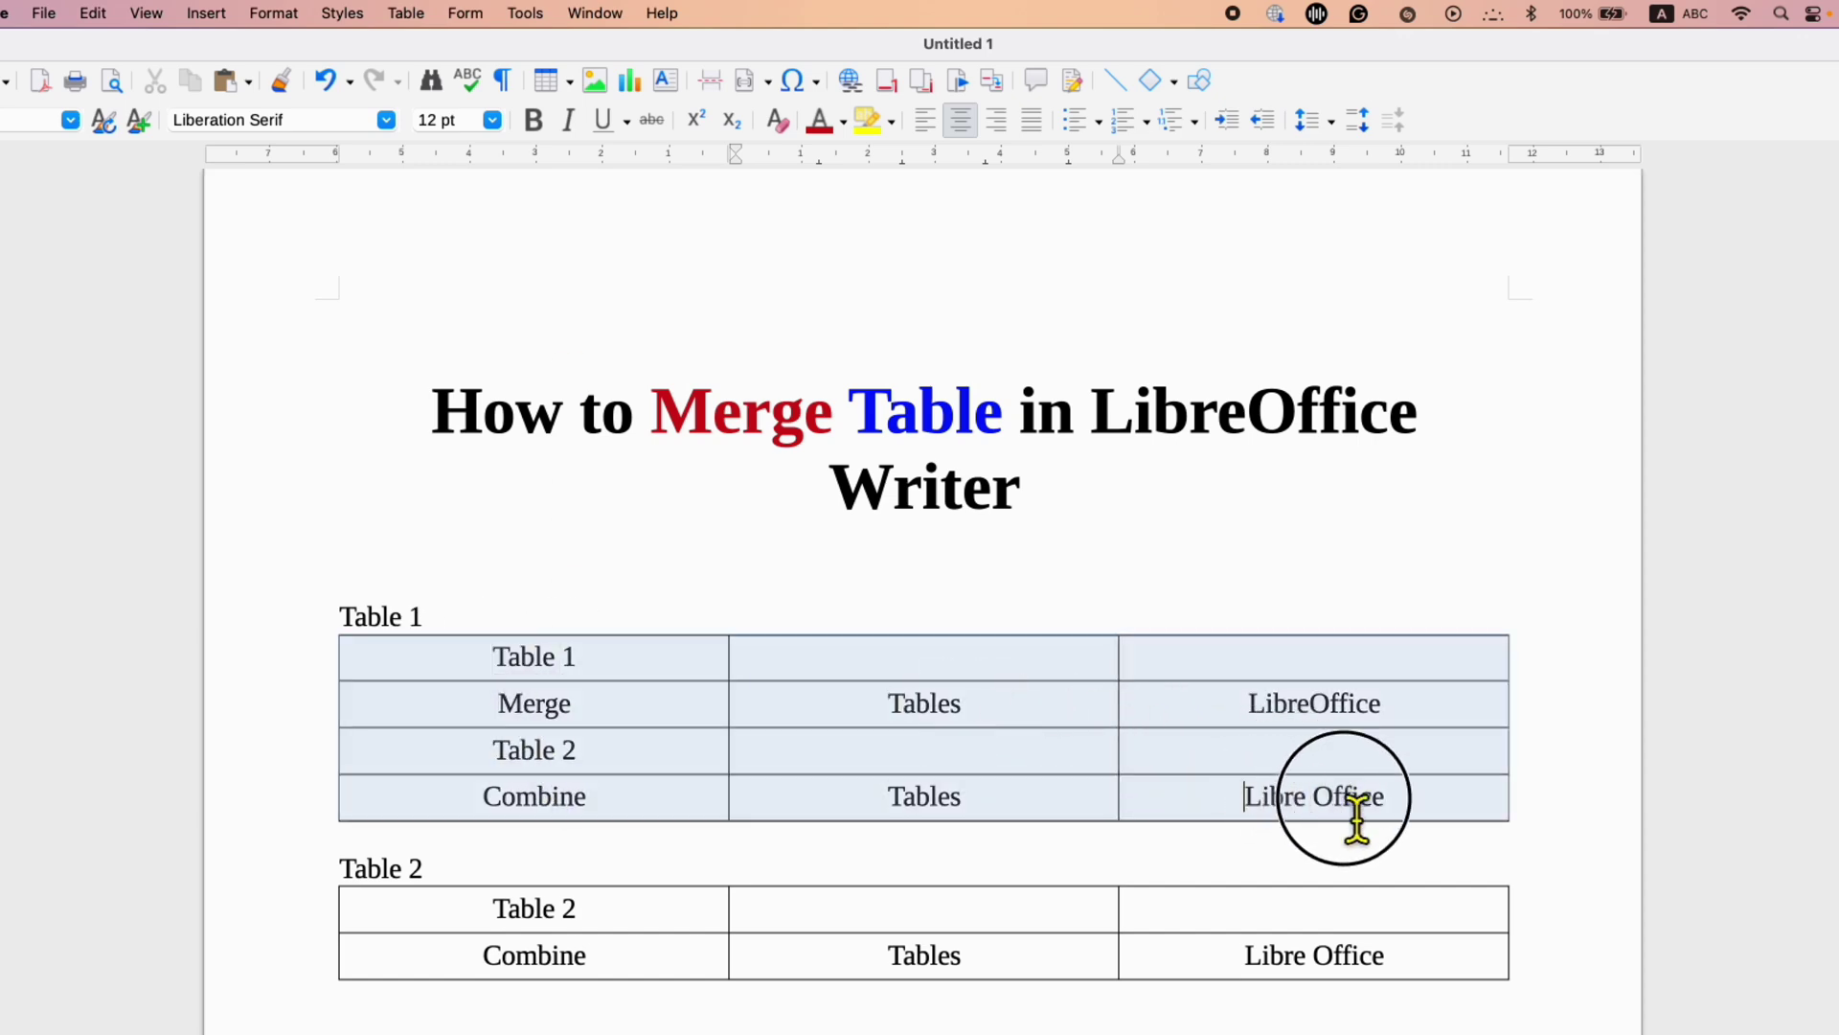